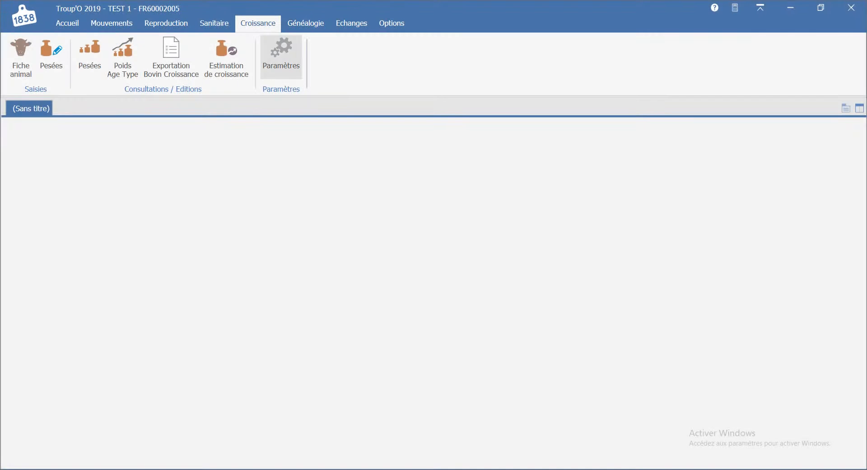
In the growth settings, set the first two Poids Age Type age limits to 110 and 170 days and save.
{"action": "left_click", "coordinate": [284, 59]}
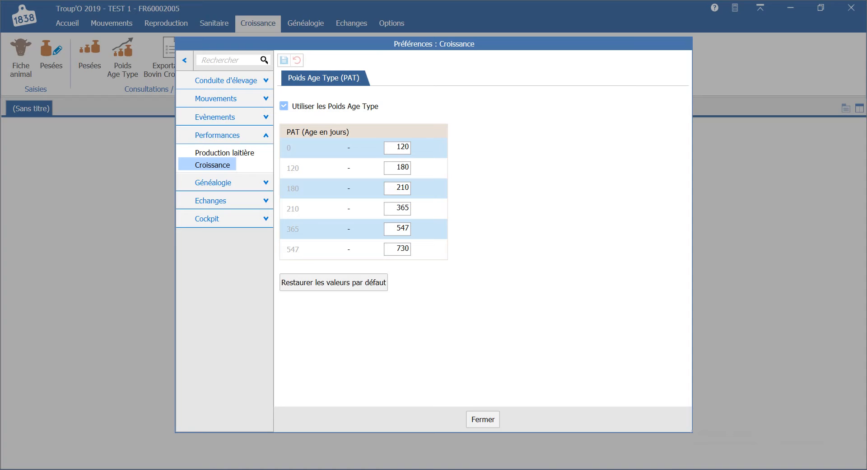
{"action": "left_click", "coordinate": [398, 147]}
{"action": "type", "text": "110"}
{"action": "key", "text": "Tab"}
{"action": "left_click", "coordinate": [398, 167]}
{"action": "type", "text": "170"}
{"action": "key", "text": "Tab"}
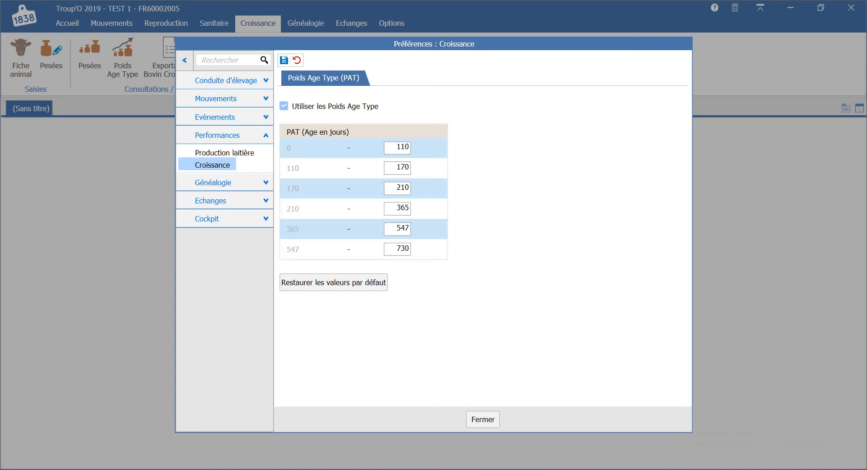
{"action": "left_click", "coordinate": [284, 60]}
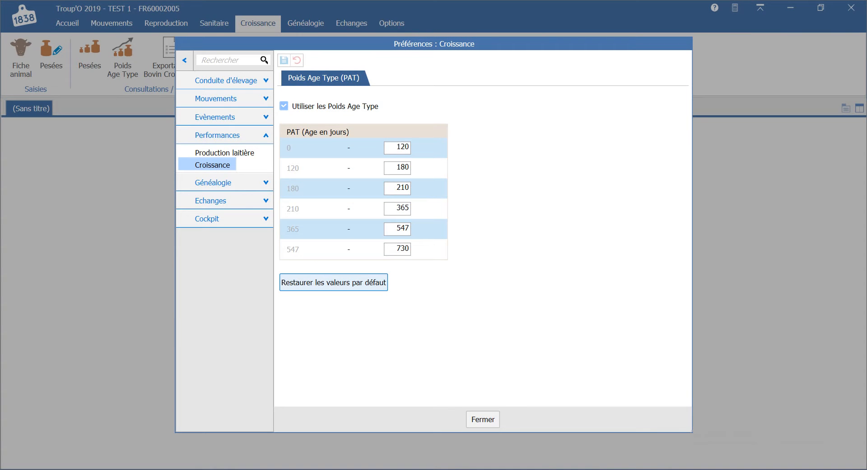
Restore the default Poids Age Type age limits.
{"action": "left_click", "coordinate": [334, 282]}
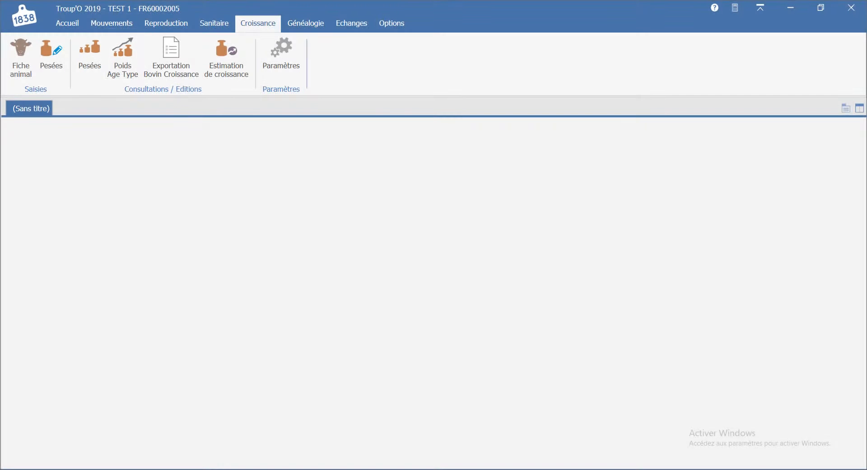
Generate the PAT list without Vaches allaitantes and Taureaux allaitants, keeping only PAT 120, PAT 180 and PAT 210.
{"action": "left_click", "coordinate": [123, 57]}
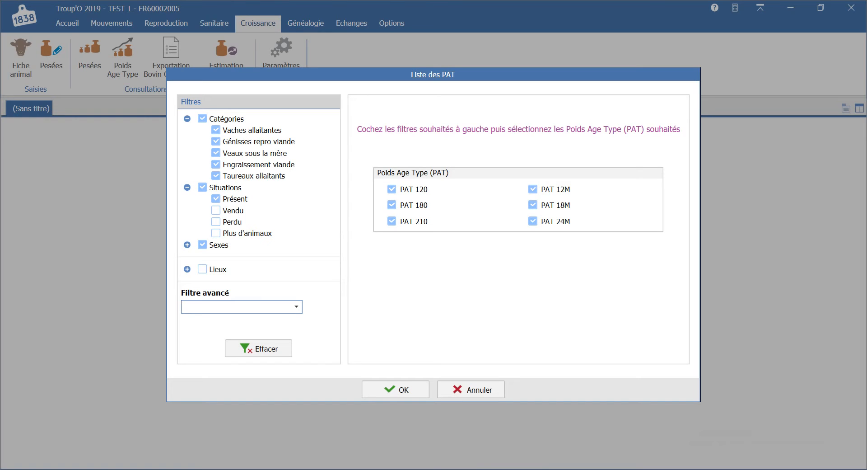
{"action": "left_click", "coordinate": [216, 131]}
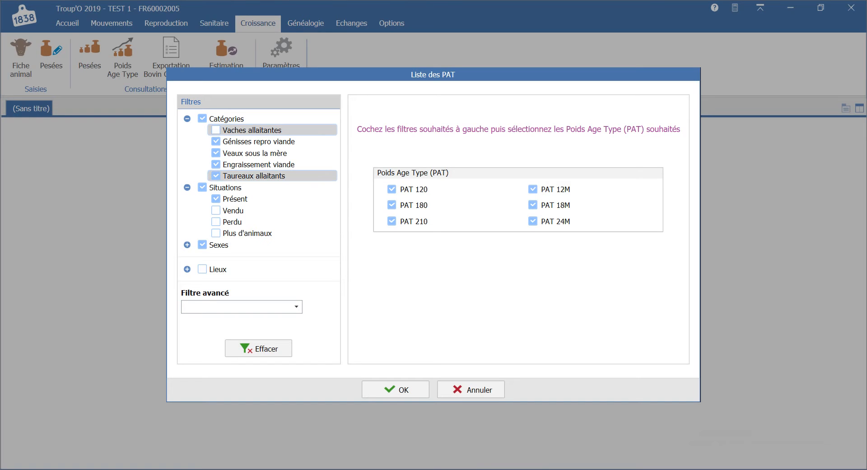
{"action": "left_click", "coordinate": [216, 175]}
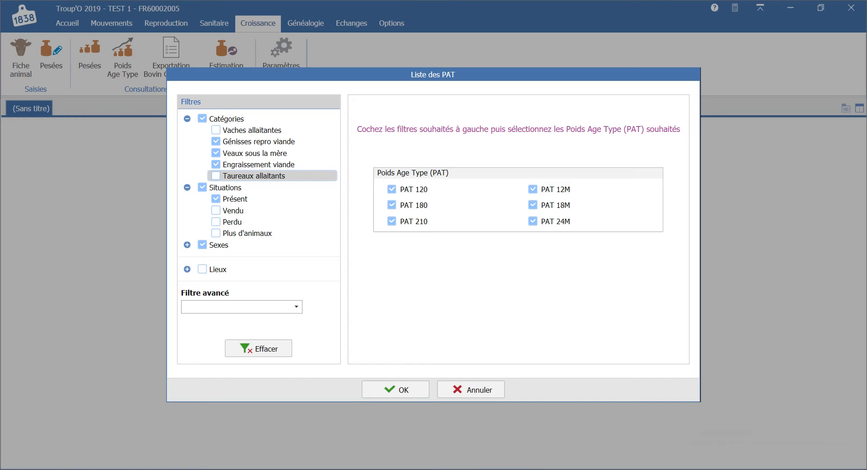
{"action": "left_click", "coordinate": [533, 189]}
{"action": "left_click", "coordinate": [534, 205]}
{"action": "left_click", "coordinate": [533, 221]}
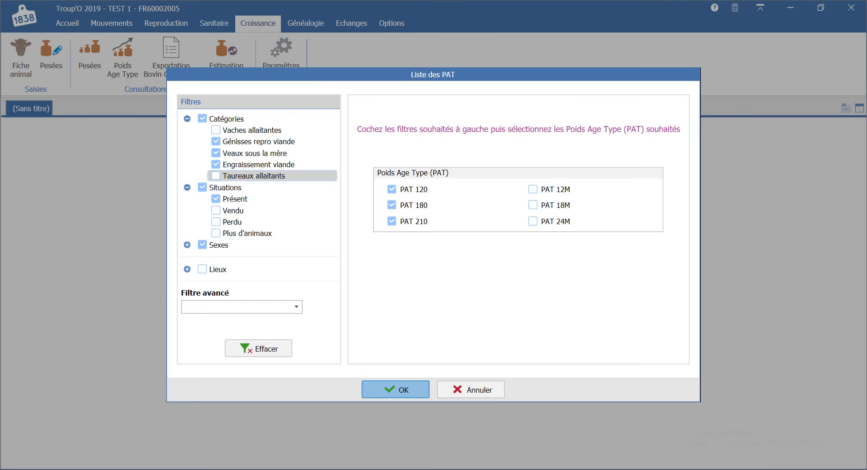
{"action": "left_click", "coordinate": [395, 390]}
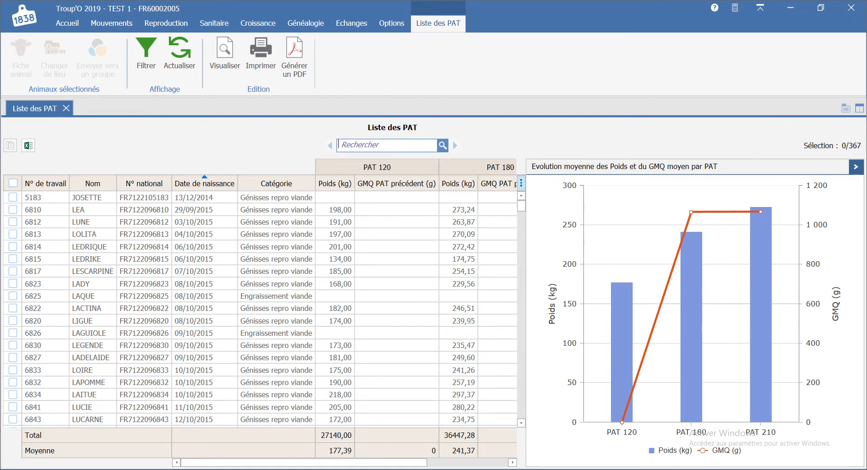
Configure the PAT list's columns to hide Catégorie and show Race.
{"action": "left_click_drag", "start_coordinate": [303, 462], "coordinate": [385, 462]}
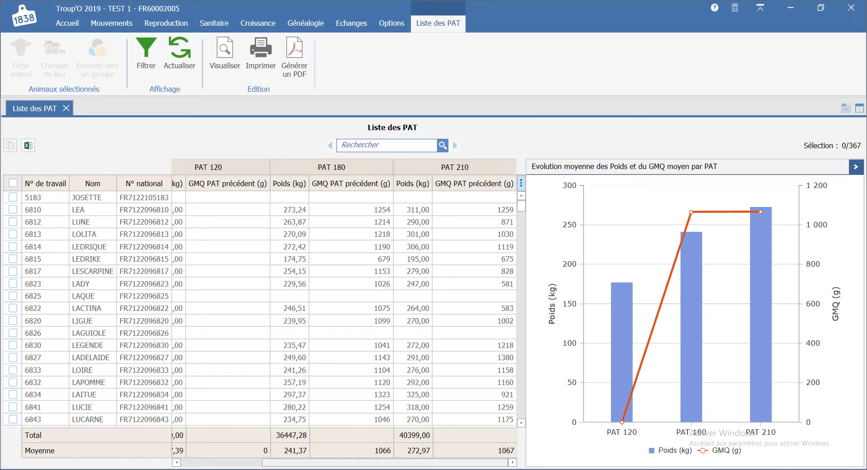
{"action": "left_click_drag", "start_coordinate": [385, 463], "coordinate": [304, 462]}
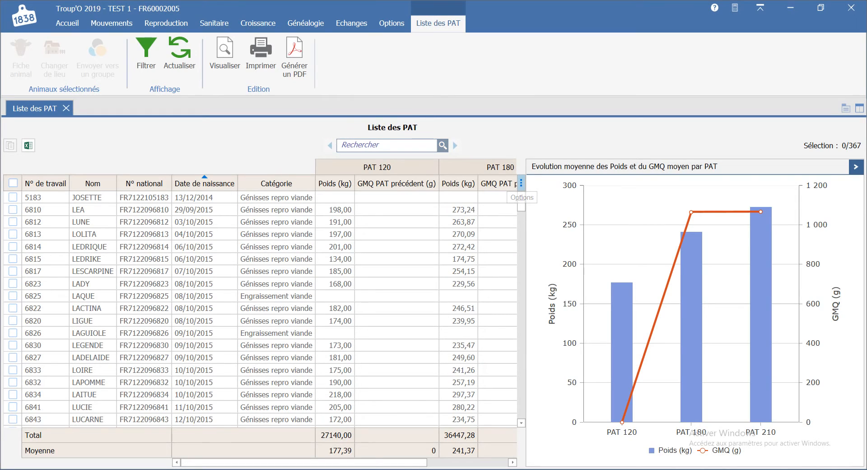
{"action": "left_click", "coordinate": [521, 183]}
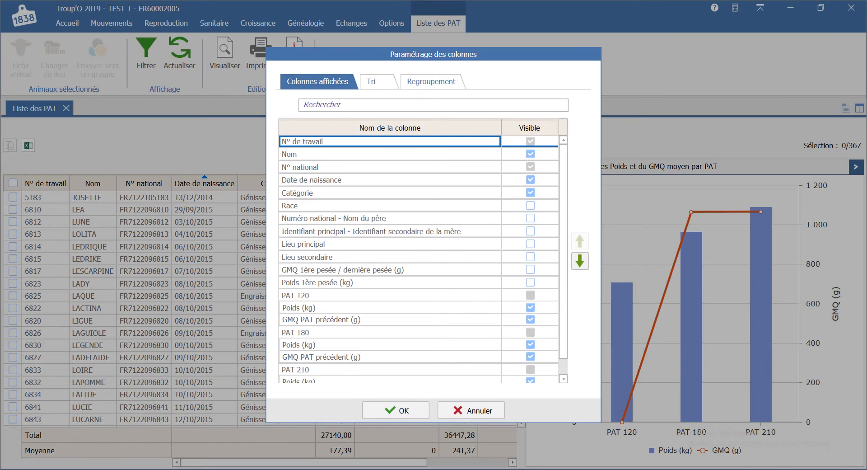
{"action": "left_click_drag", "start_coordinate": [564, 203], "coordinate": [563, 202]}
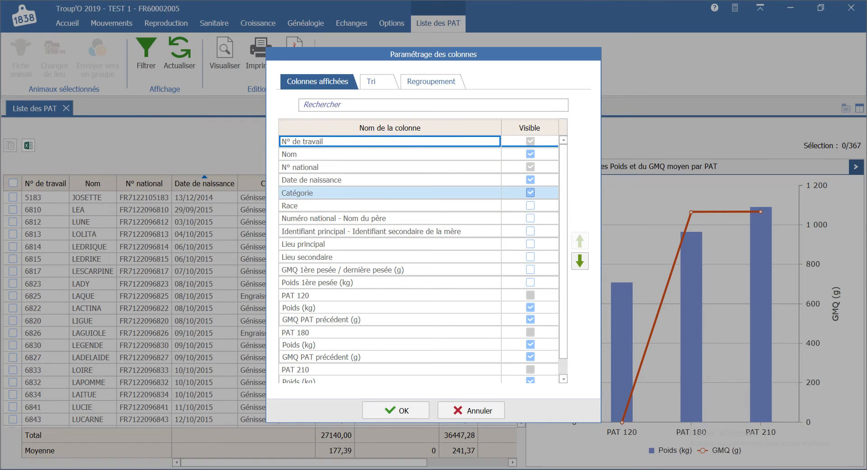
{"action": "left_click", "coordinate": [530, 193]}
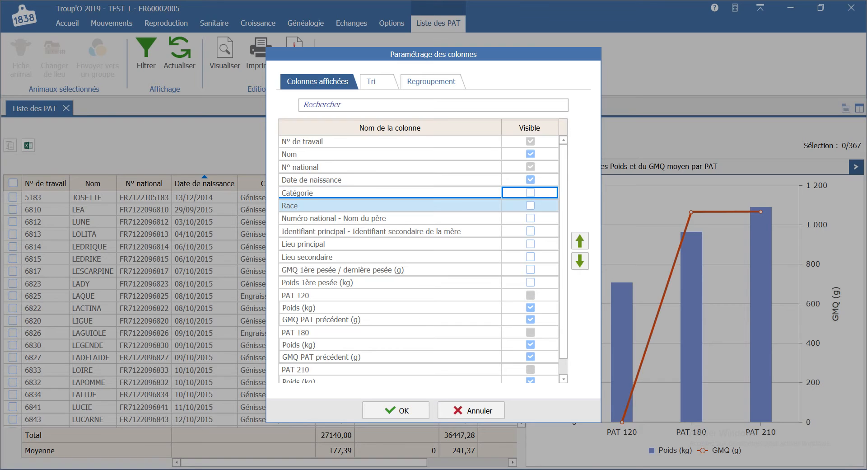
{"action": "left_click", "coordinate": [531, 206]}
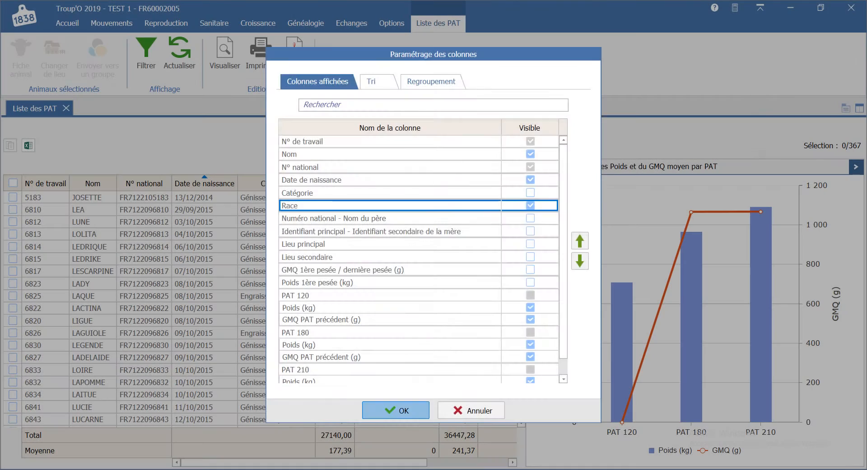
{"action": "left_click", "coordinate": [399, 411]}
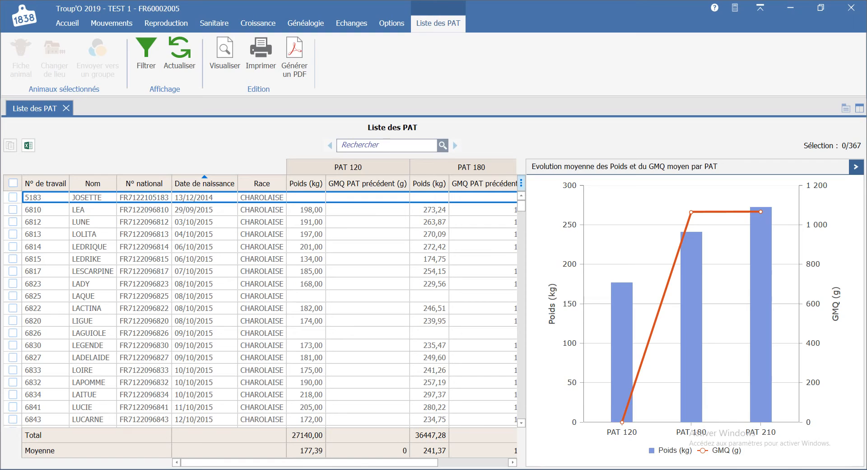
Check the mean weight for PAT 120, PAT 180 and PAT 210 on the evolution chart.
{"action": "mouse_move", "coordinate": [618, 355]}
{"action": "mouse_move", "coordinate": [686, 342]}
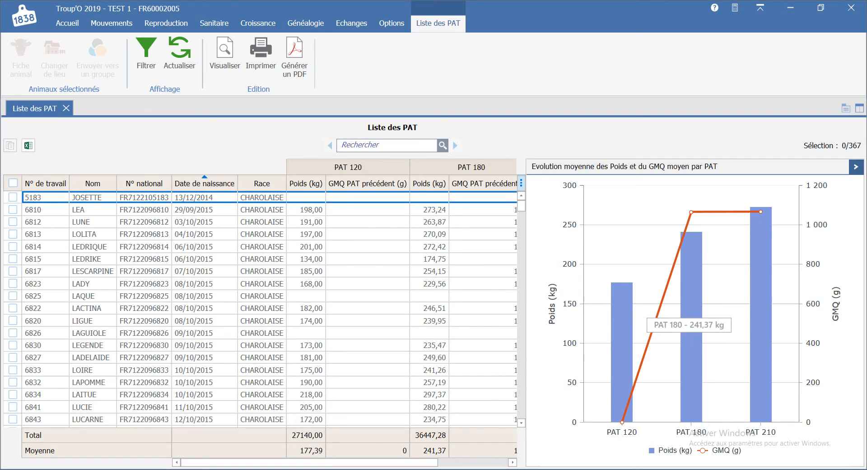
{"action": "mouse_move", "coordinate": [760, 323]}
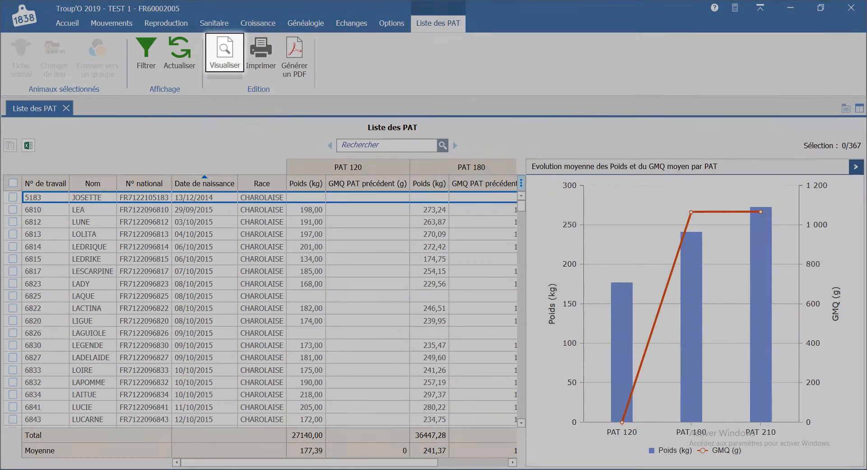
Look at the editions offered for previewing the Poids Age Type list, keep Tableau affiché à l'écran selected, and cancel.
{"action": "left_click", "coordinate": [225, 52]}
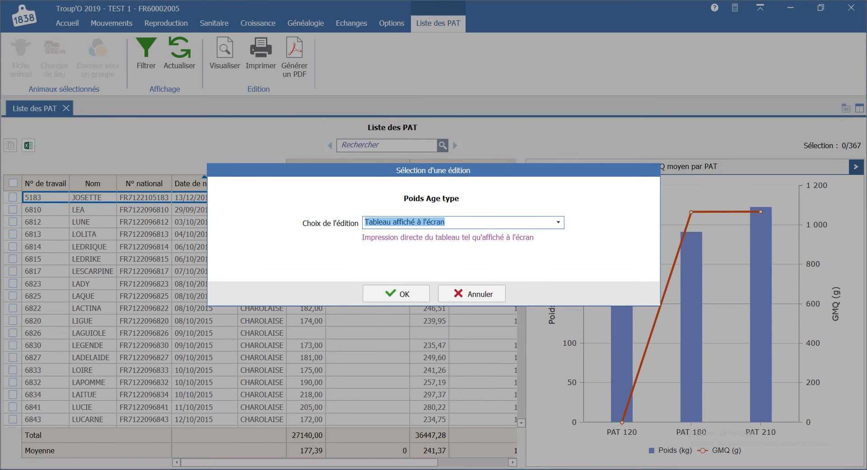
{"action": "left_click", "coordinate": [558, 222]}
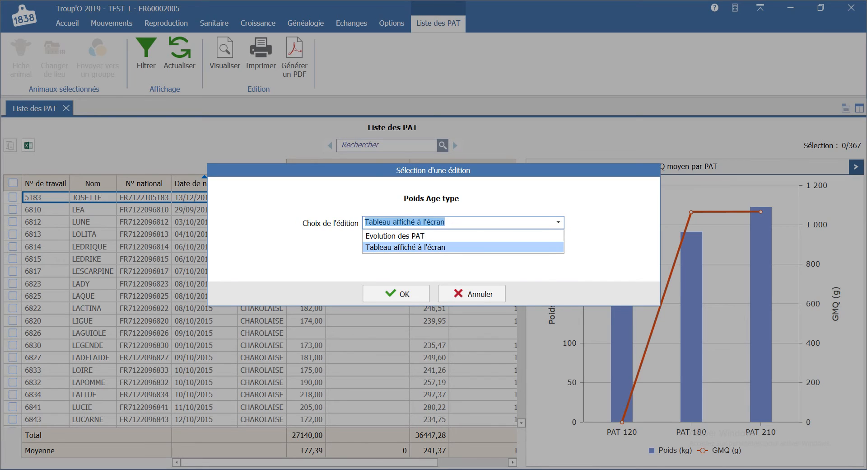
{"action": "key", "text": "Return"}
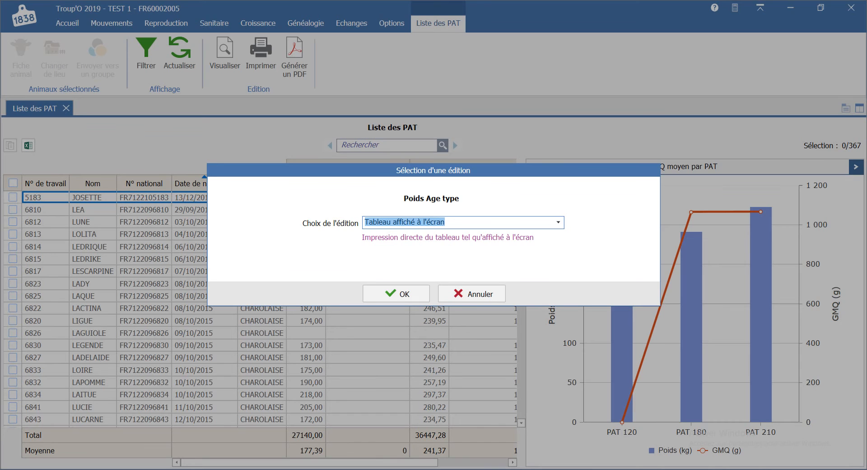
{"action": "left_click", "coordinate": [472, 294]}
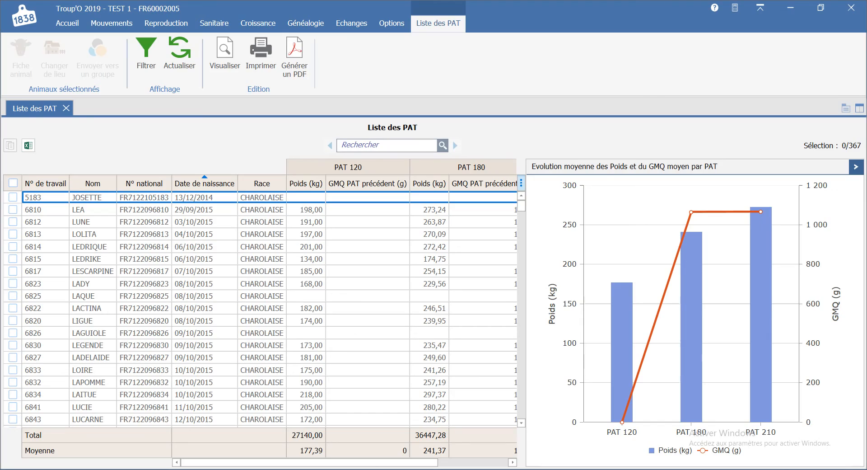
{"action": "left_click", "coordinate": [261, 52]}
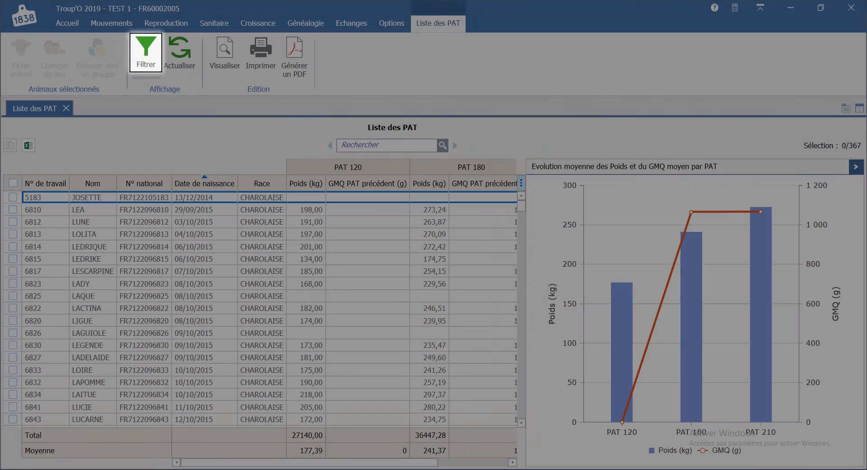
Add PAT 12M, PAT 18M and PAT 24M to the PAT list's filter and view their columns in the table.
{"action": "left_click", "coordinate": [145, 53]}
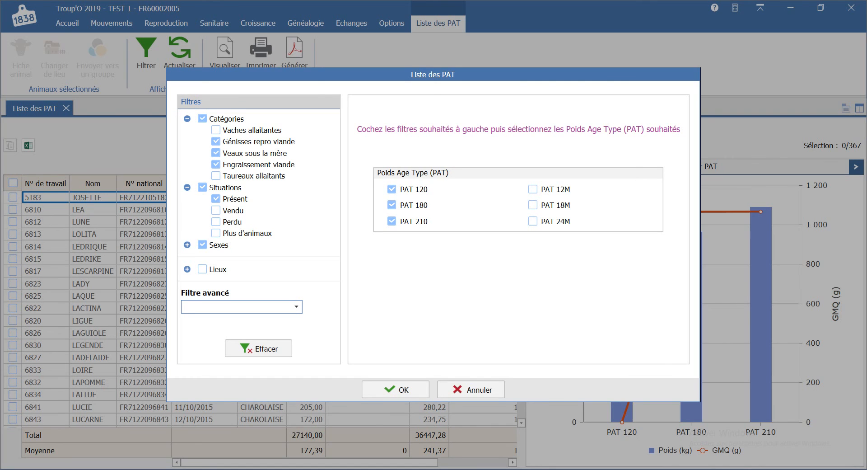
{"action": "left_click", "coordinate": [533, 189]}
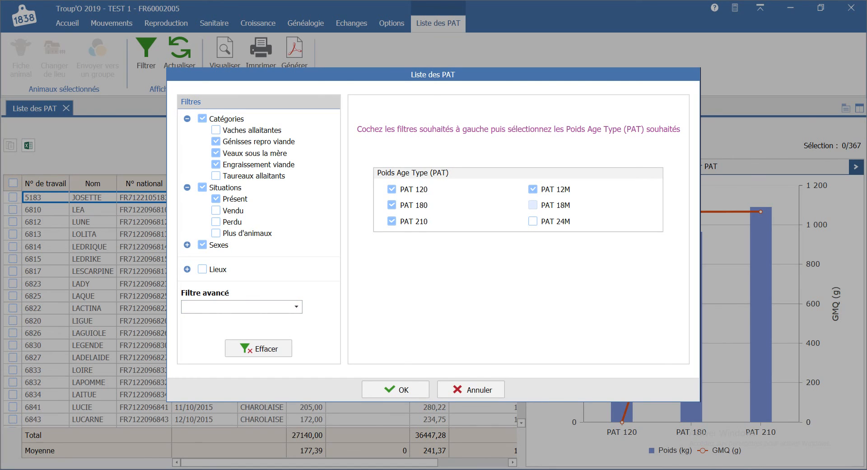
{"action": "left_click", "coordinate": [534, 205]}
{"action": "left_click", "coordinate": [533, 221]}
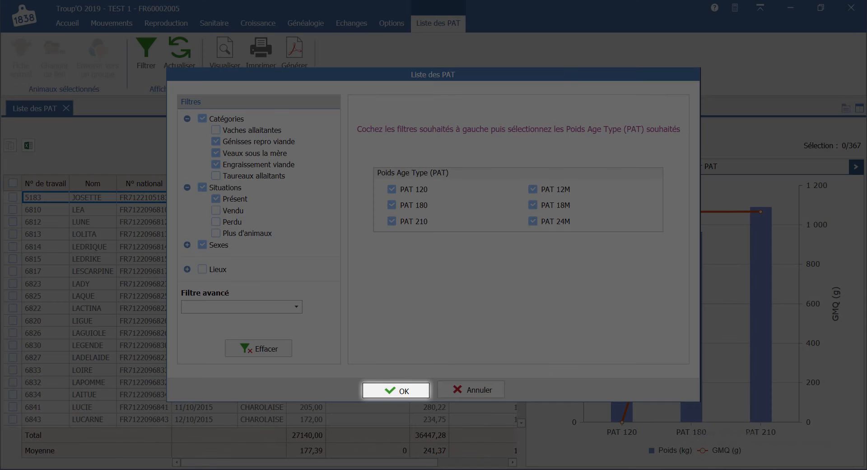
{"action": "key", "text": "Return"}
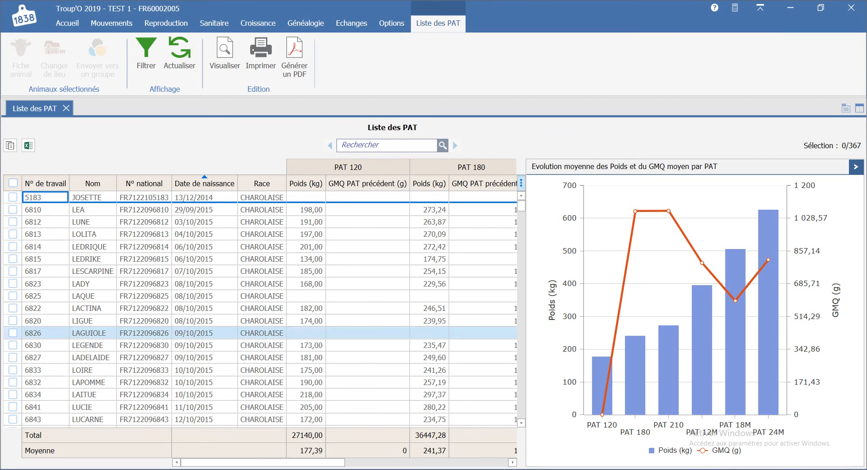
{"action": "left_click_drag", "start_coordinate": [267, 462], "coordinate": [427, 462]}
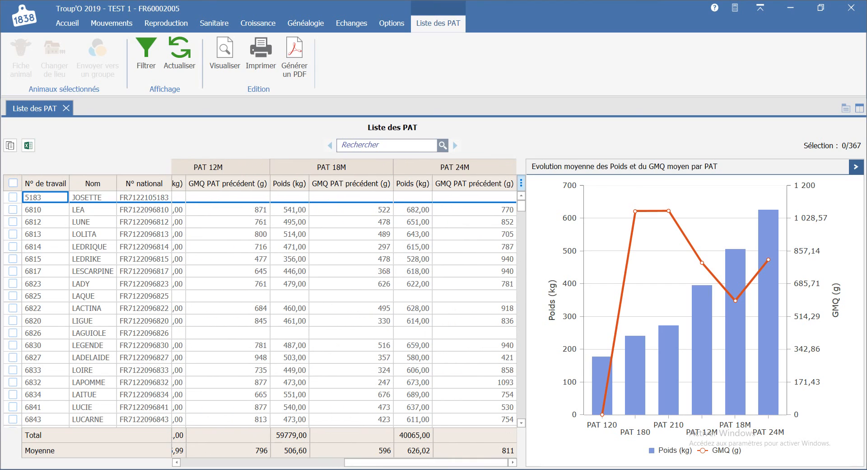